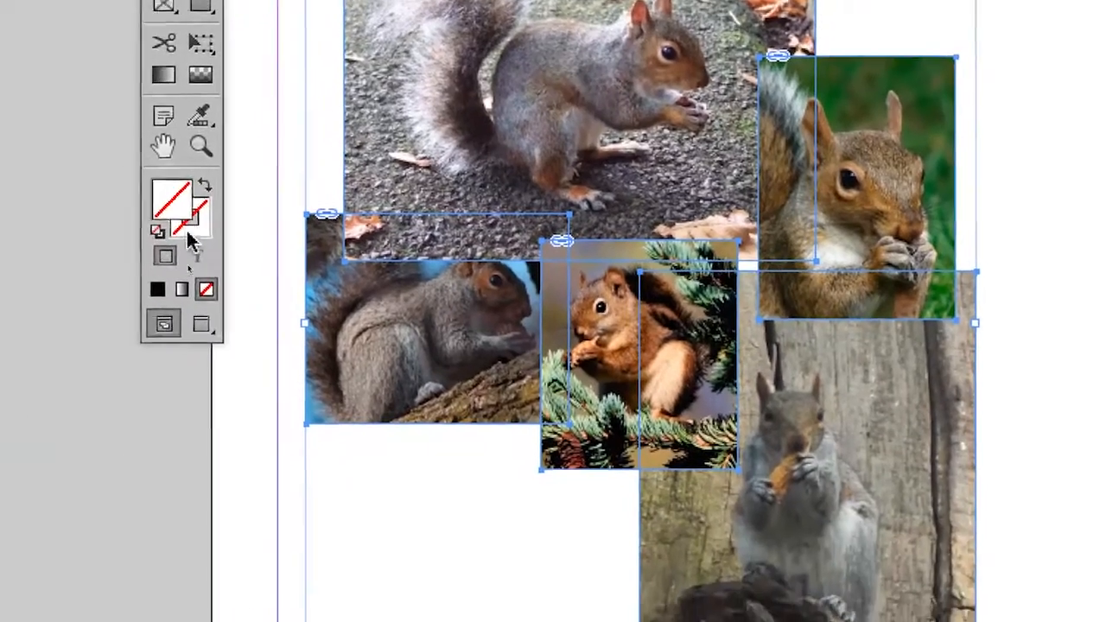
# - Make the stroke colour active for the five selected squirrel images and open the Nuancier panel
pyautogui.click(188, 226)
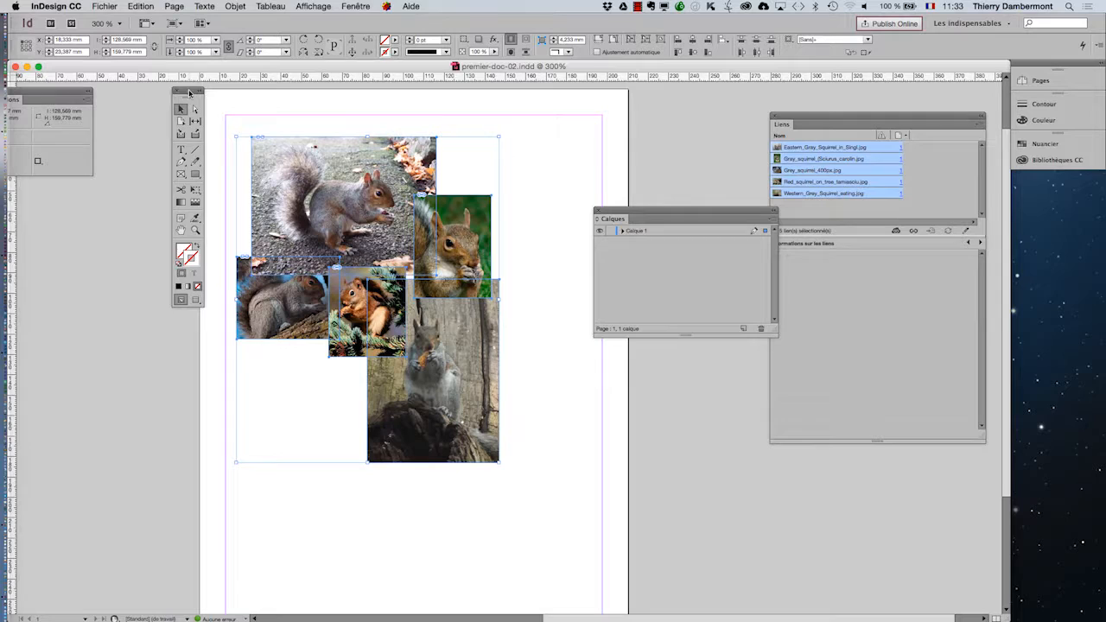
pyautogui.moveTo(189, 92); pyautogui.dragTo(135, 91)
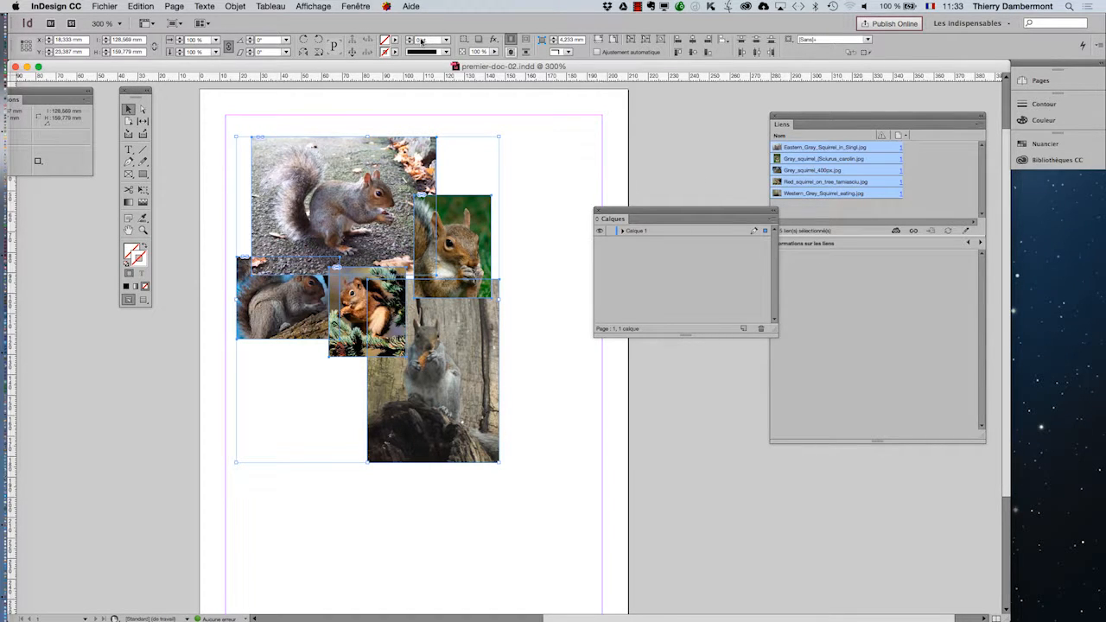
pyautogui.click(360, 7)
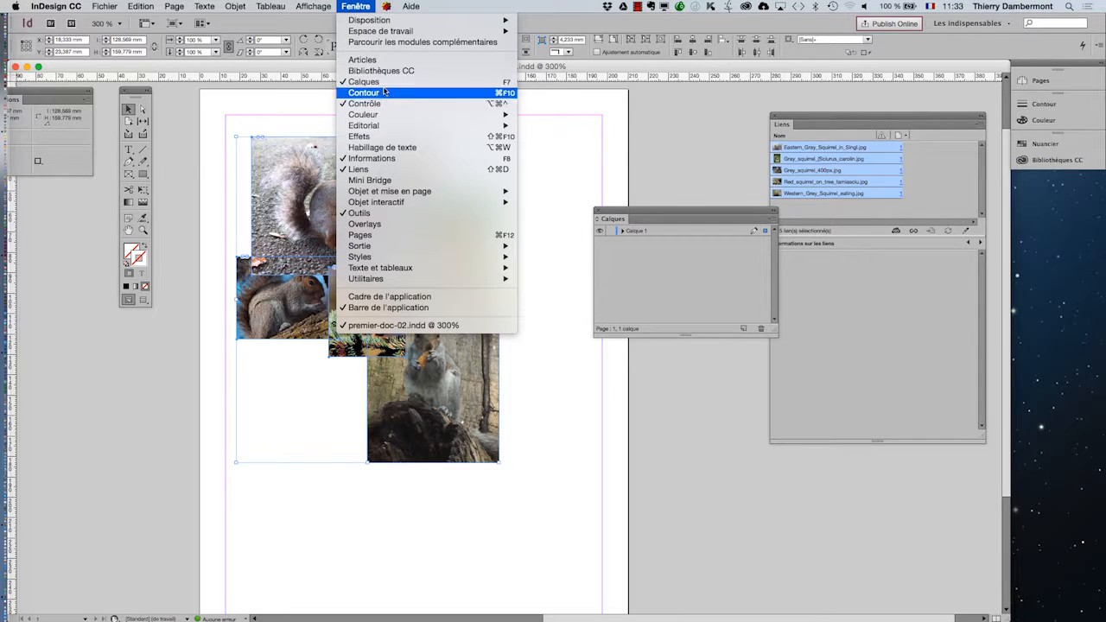
pyautogui.moveTo(389, 115)
pyautogui.click(592, 138)
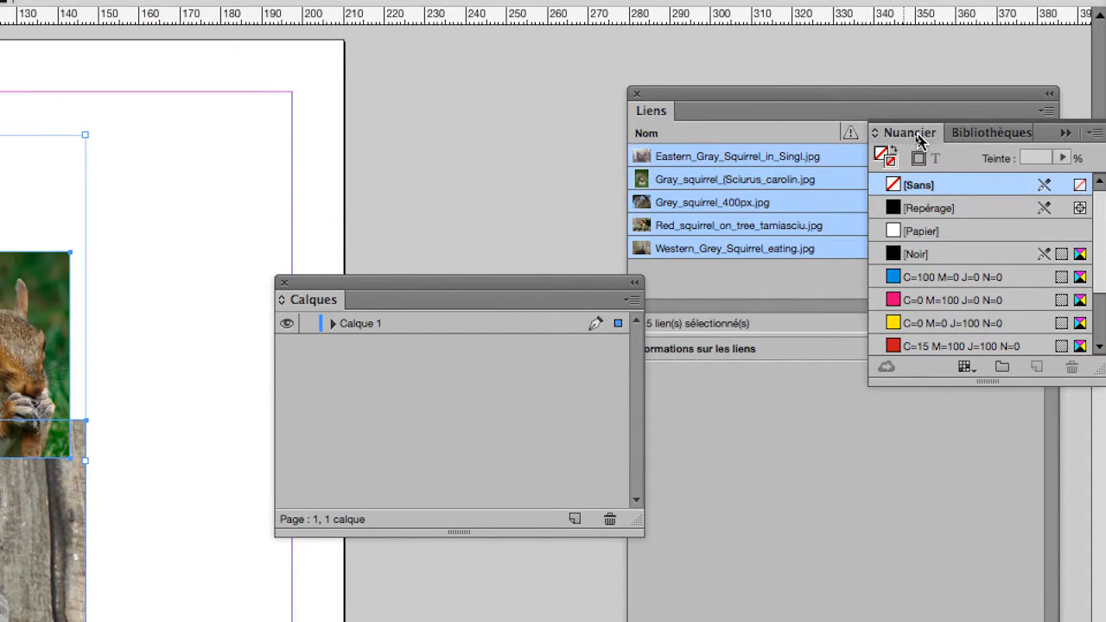
# - Float and enlarge the Nuancier panel beside the images, and apply the [Papier] swatch to their strokes
pyautogui.moveTo(920, 141); pyautogui.dragTo(0, 136)
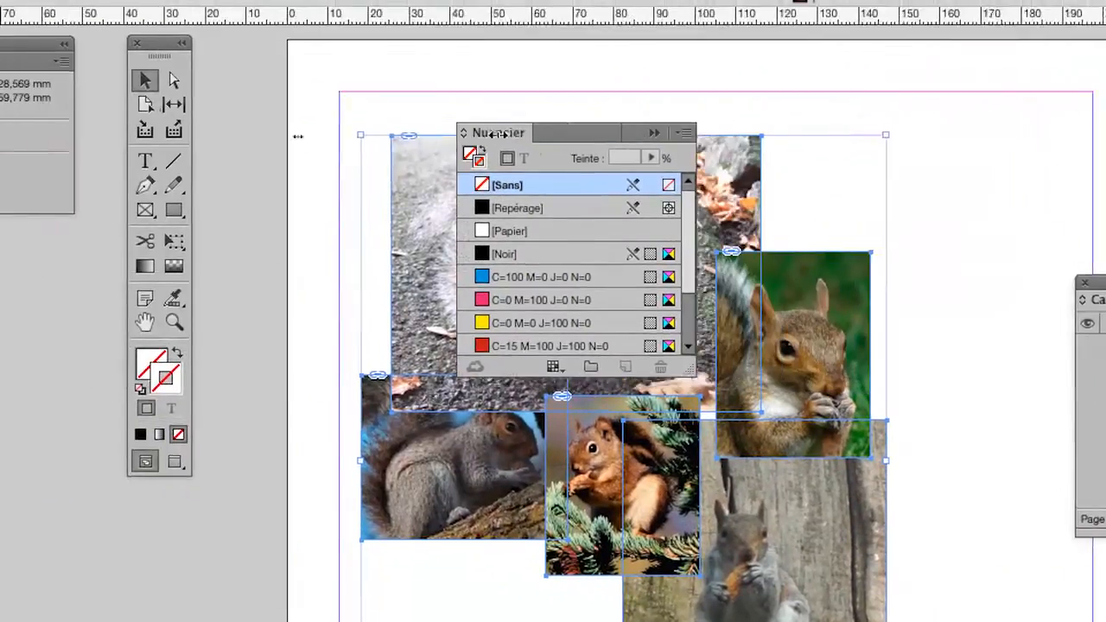
pyautogui.moveTo(497, 136); pyautogui.dragTo(317, 69)
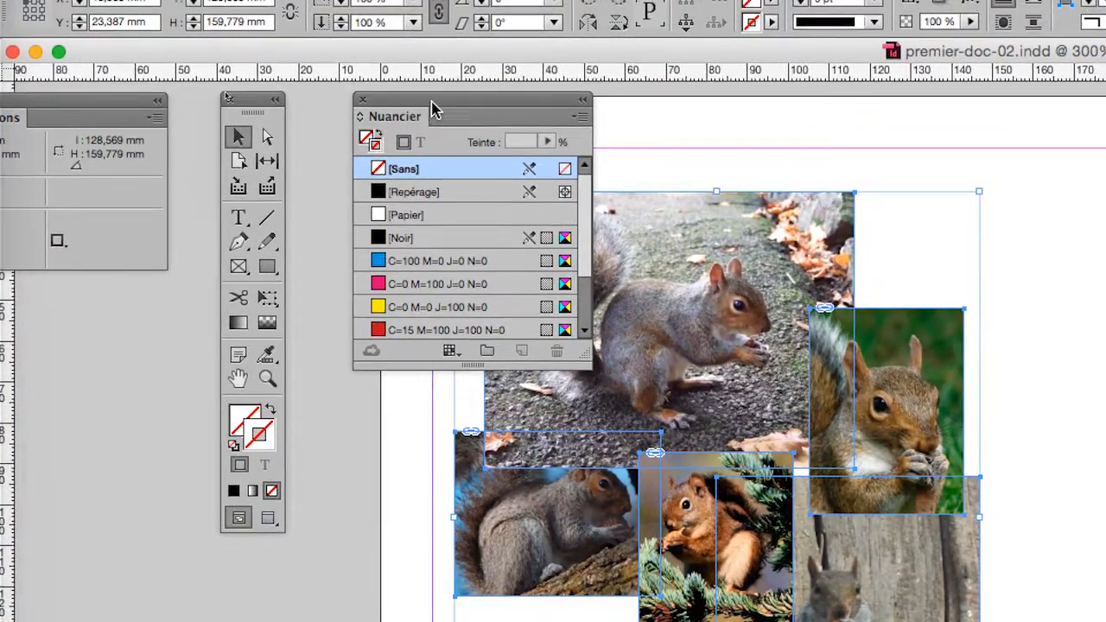
pyautogui.moveTo(447, 91); pyautogui.dragTo(1066, 145)
pyautogui.moveTo(645, 121); pyautogui.dragTo(669, 103)
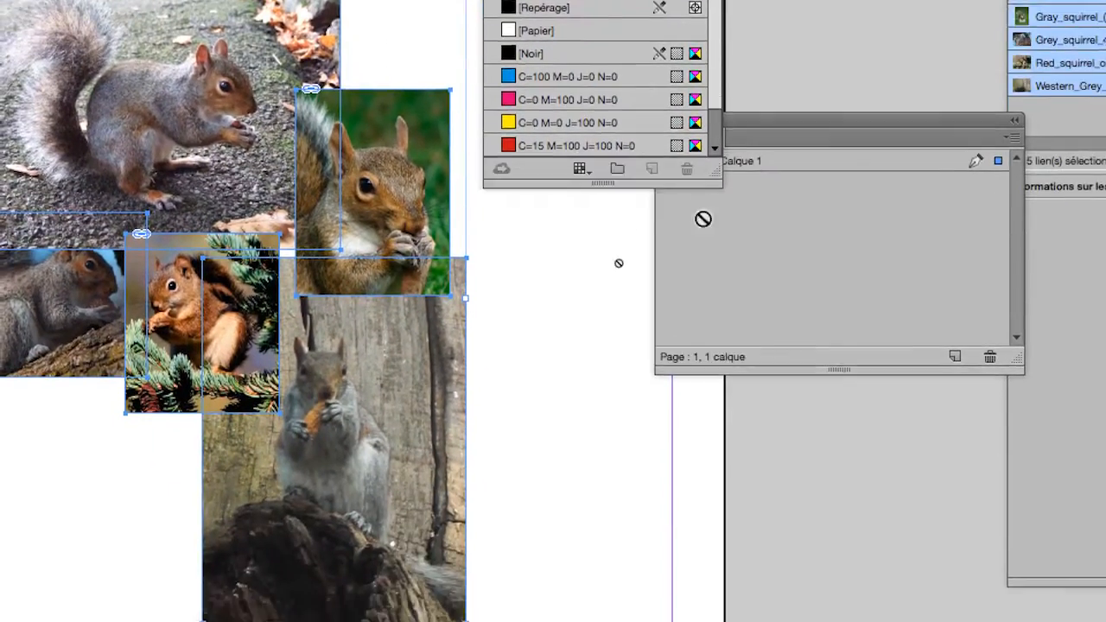
pyautogui.moveTo(703, 219); pyautogui.dragTo(707, 334)
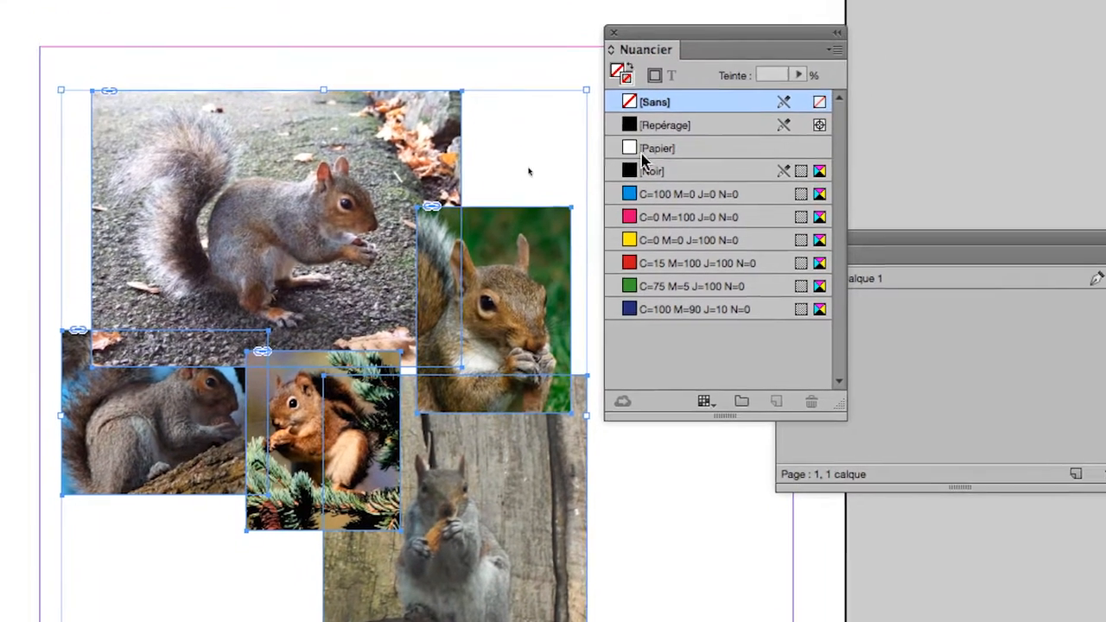
pyautogui.click(777, 100)
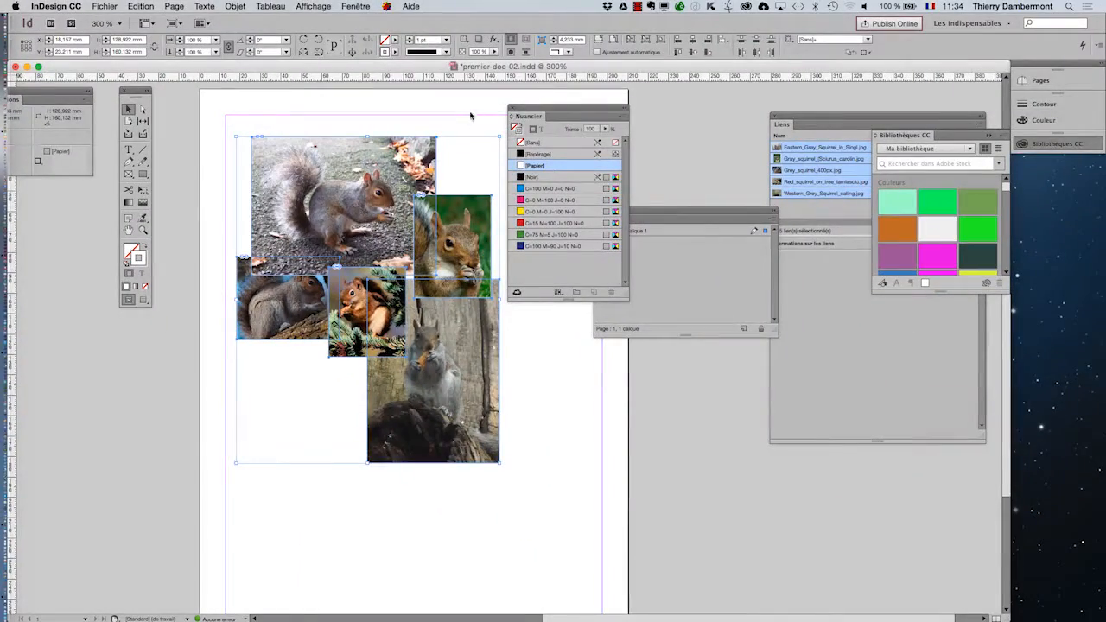
# - Float the Contour panel beside the images and set the stroke weight of all five to 4 pt
pyautogui.moveTo(517, 112); pyautogui.dragTo(648, 377)
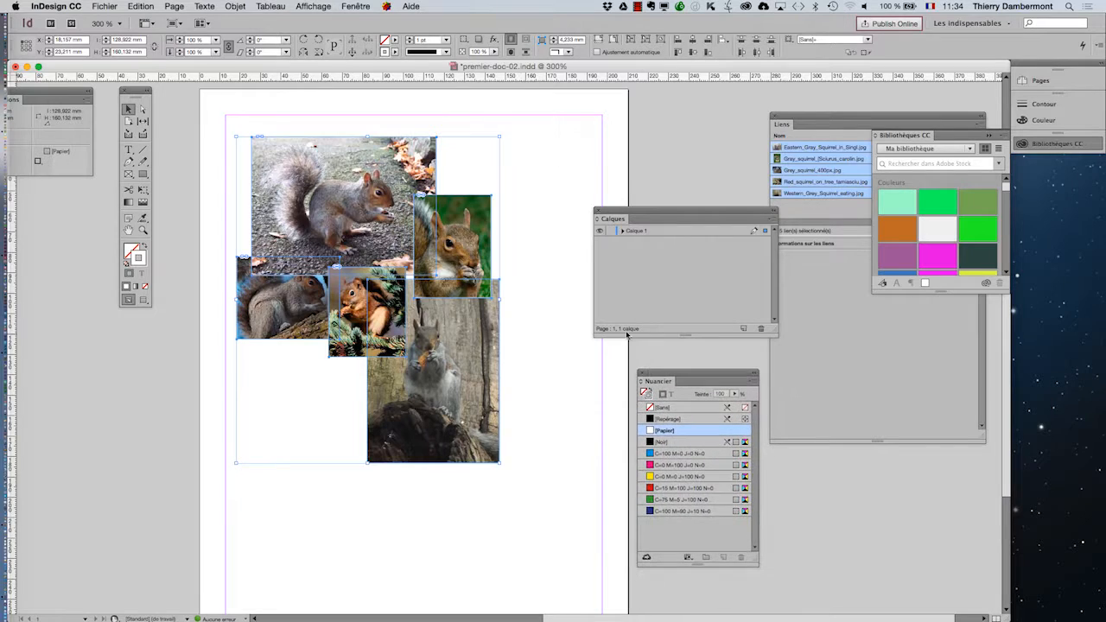
pyautogui.click(346, 6)
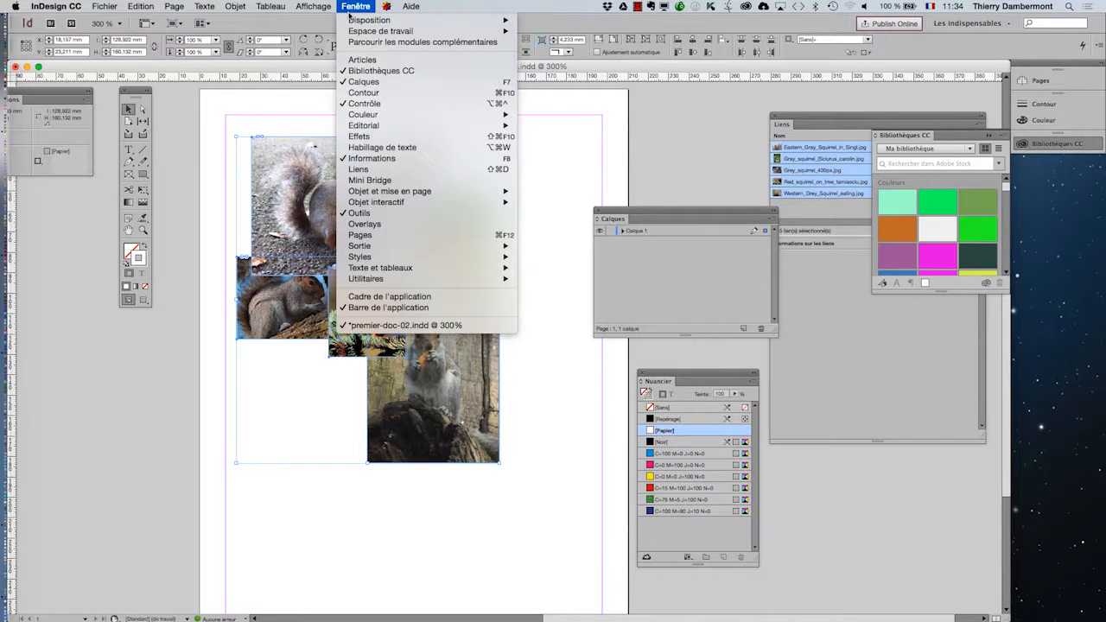
pyautogui.click(362, 92)
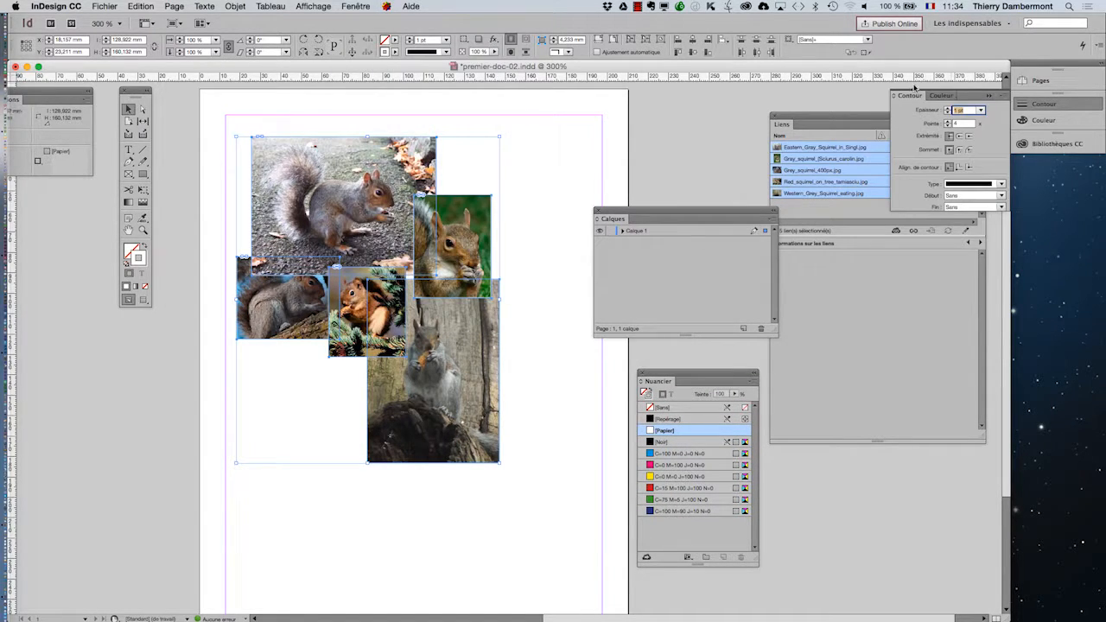
pyautogui.moveTo(808, 109); pyautogui.dragTo(571, 158)
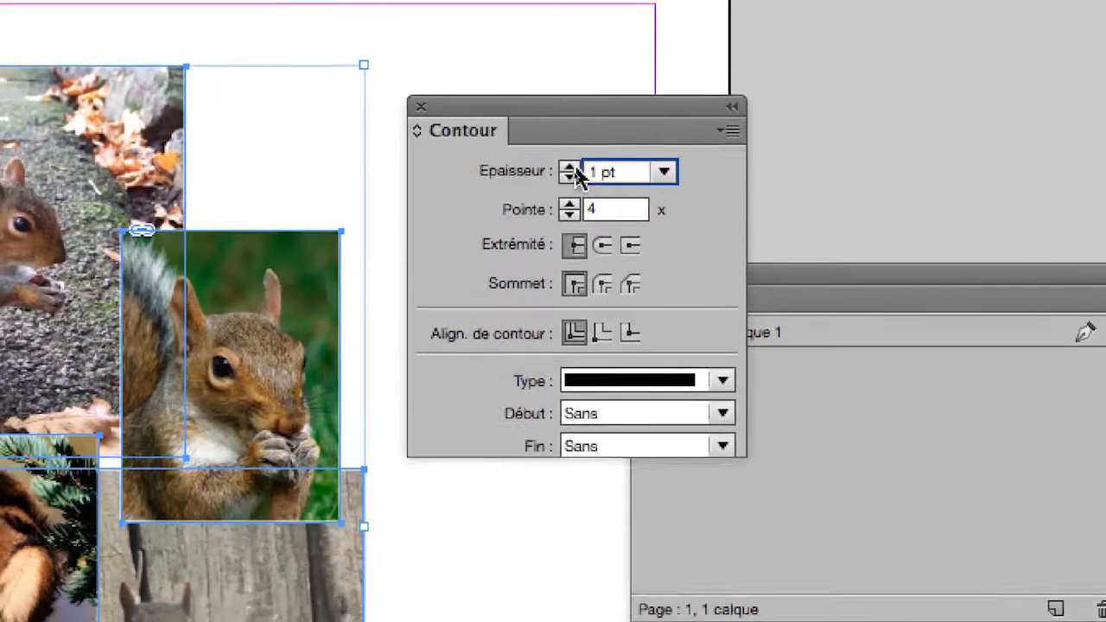
pyautogui.click(558, 212)
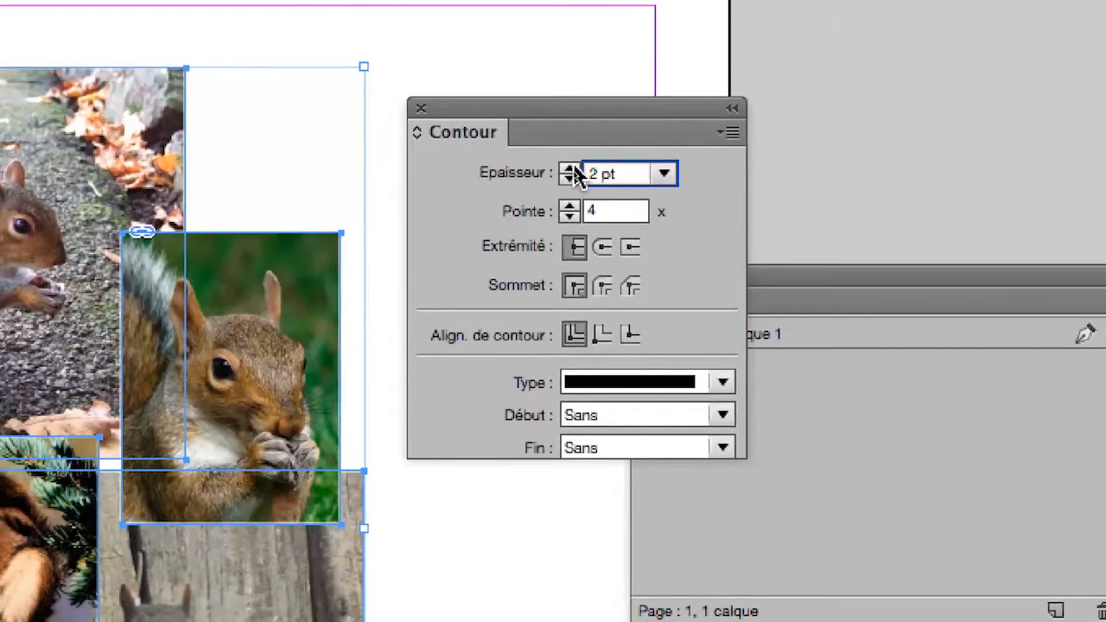
pyautogui.click(559, 211)
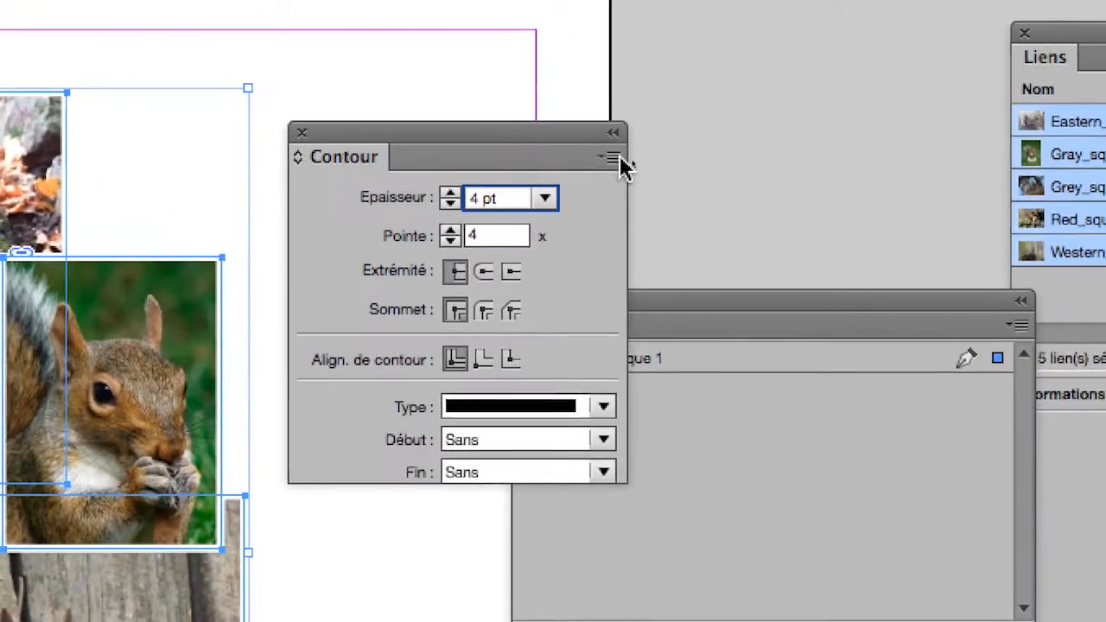
# - Hide the Contour panel's additional options and show them again
pyautogui.click(621, 161)
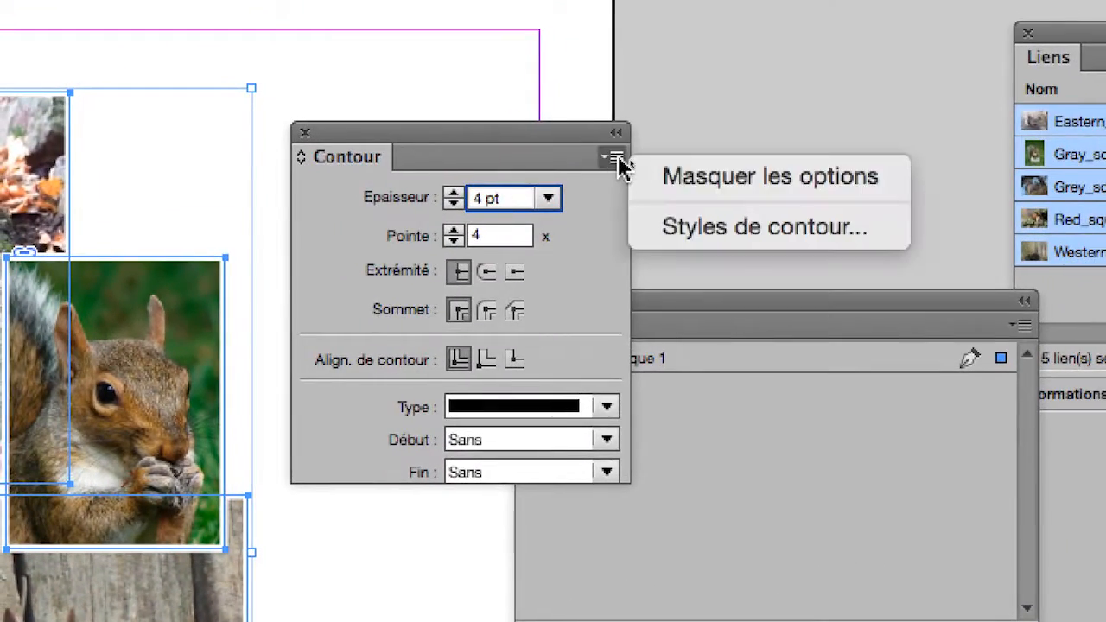
pyautogui.click(656, 178)
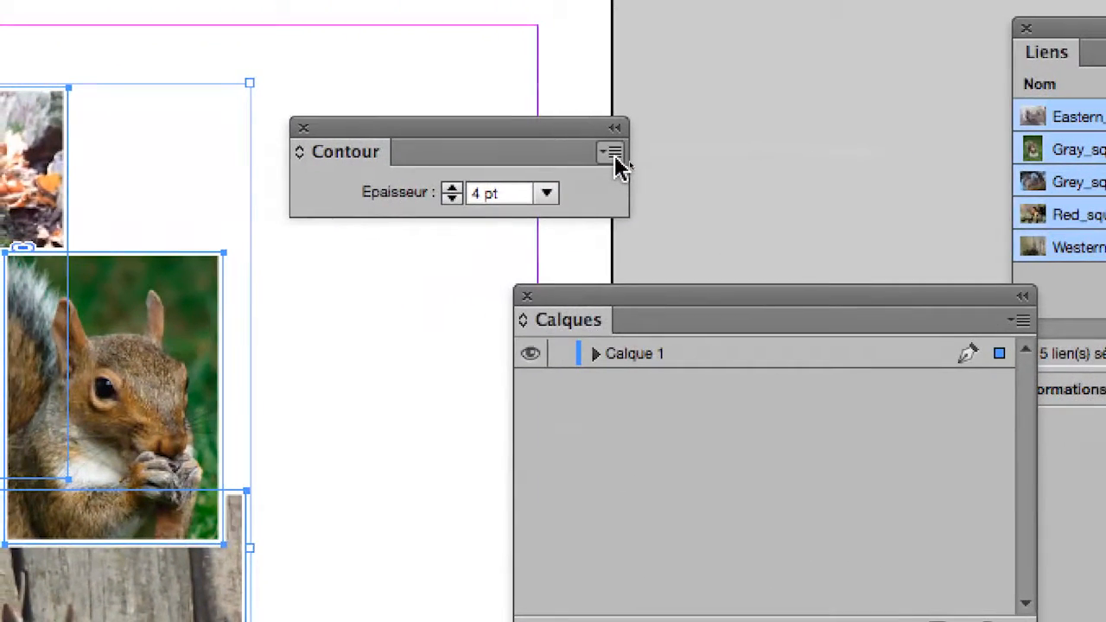
pyautogui.click(614, 154)
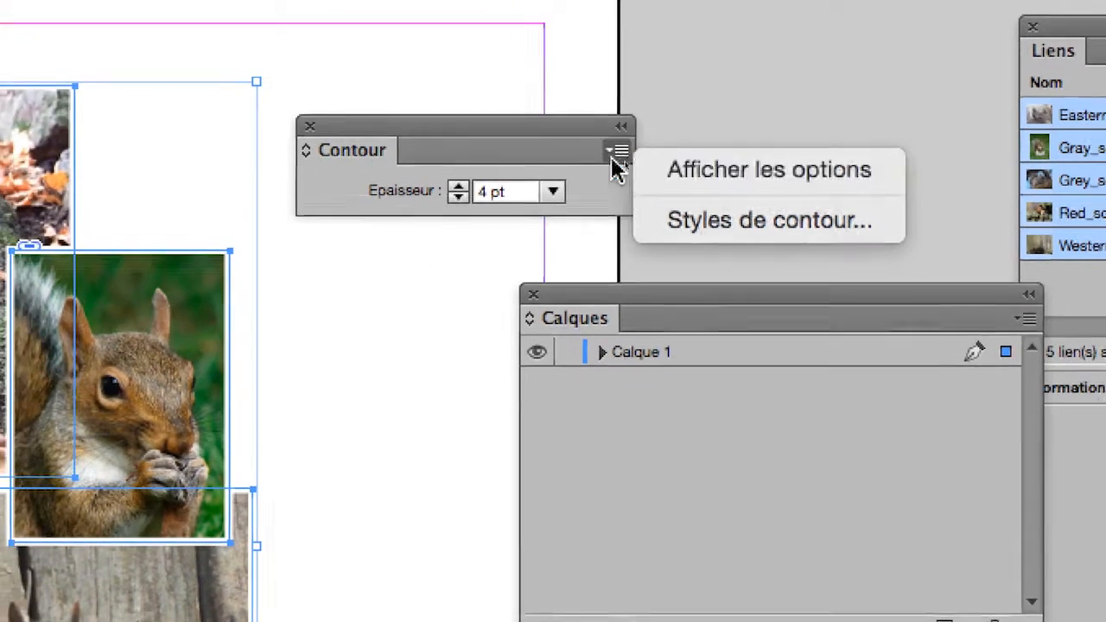
pyautogui.click(617, 157)
pyautogui.click(617, 158)
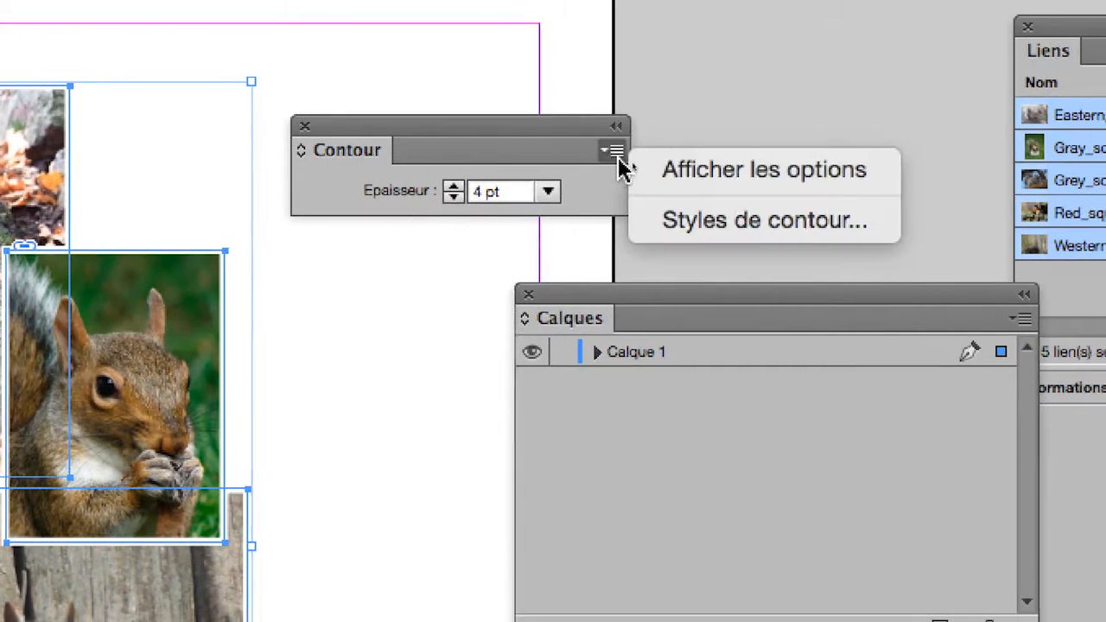
pyautogui.click(635, 164)
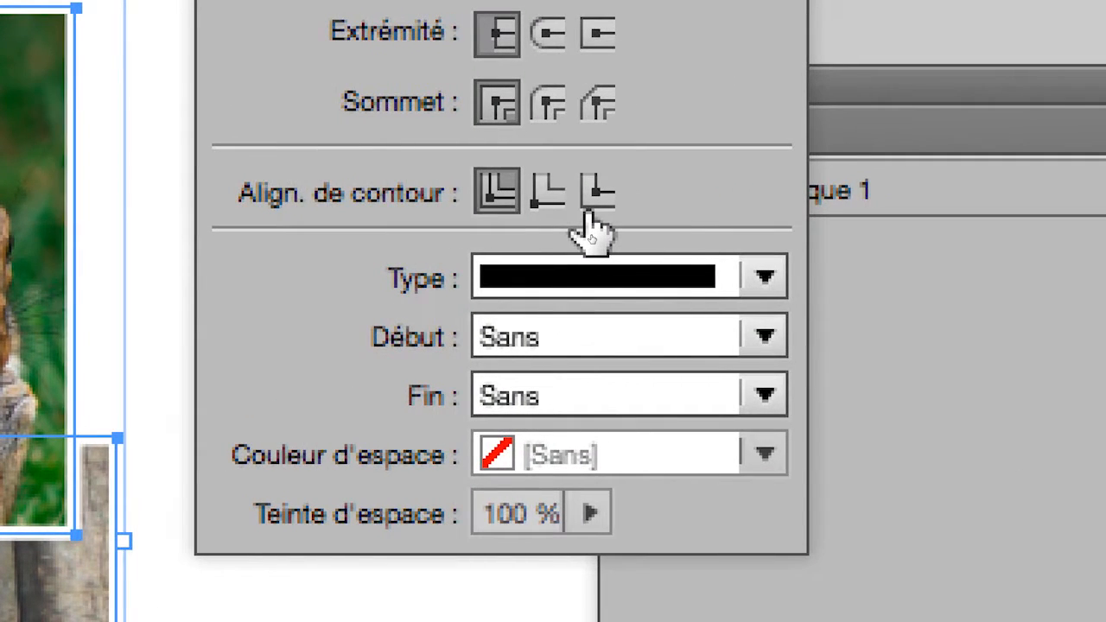
# - Align the images' strokes to the outside of their frames, move the Contour panel aside and deselect everything
pyautogui.click(590, 210)
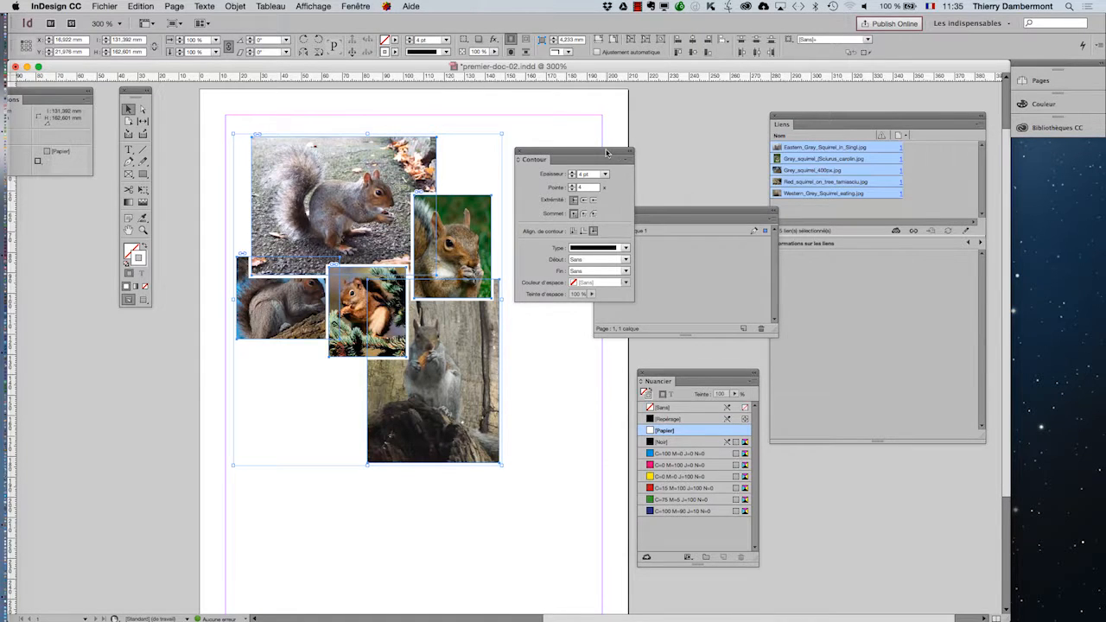
pyautogui.moveTo(607, 151); pyautogui.dragTo(666, 131)
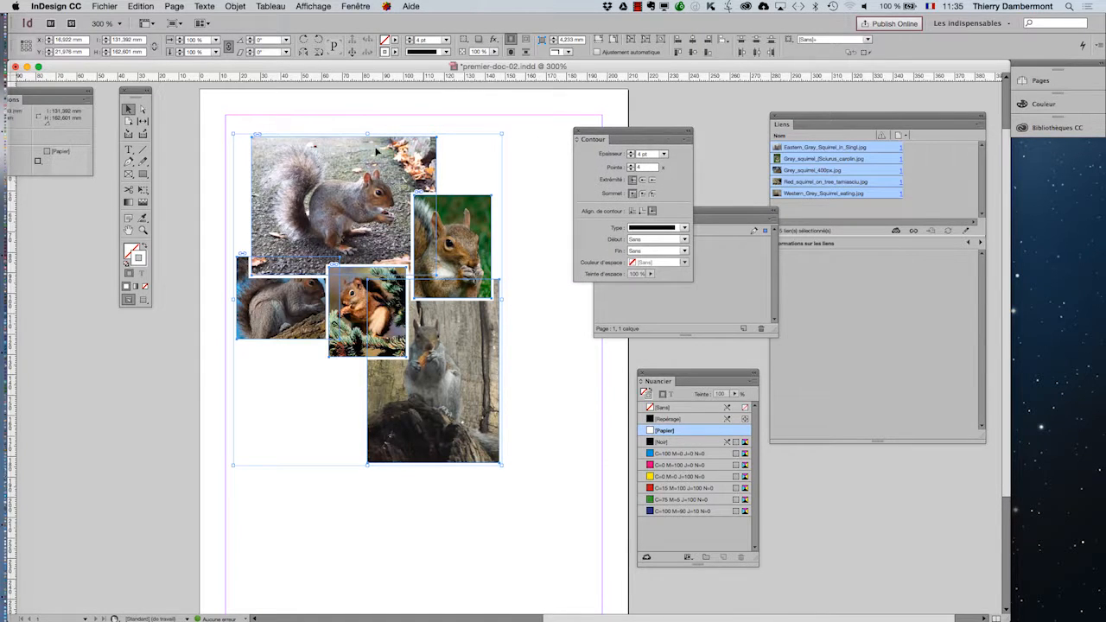
pyautogui.click(390, 529)
# - Move the red squirrel image to the right and slightly up so it overlaps the neighbouring photos, and deselect it
pyautogui.click(364, 353)
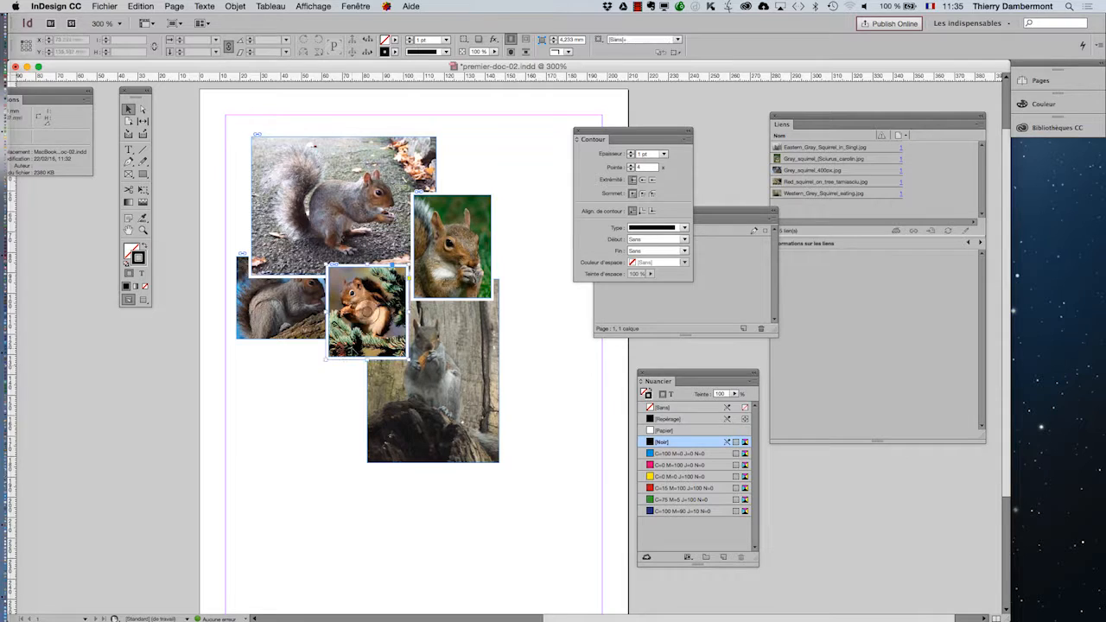
pyautogui.moveTo(362, 356); pyautogui.dragTo(381, 370)
pyautogui.moveTo(384, 324); pyautogui.dragTo(393, 305)
pyautogui.click(561, 452)
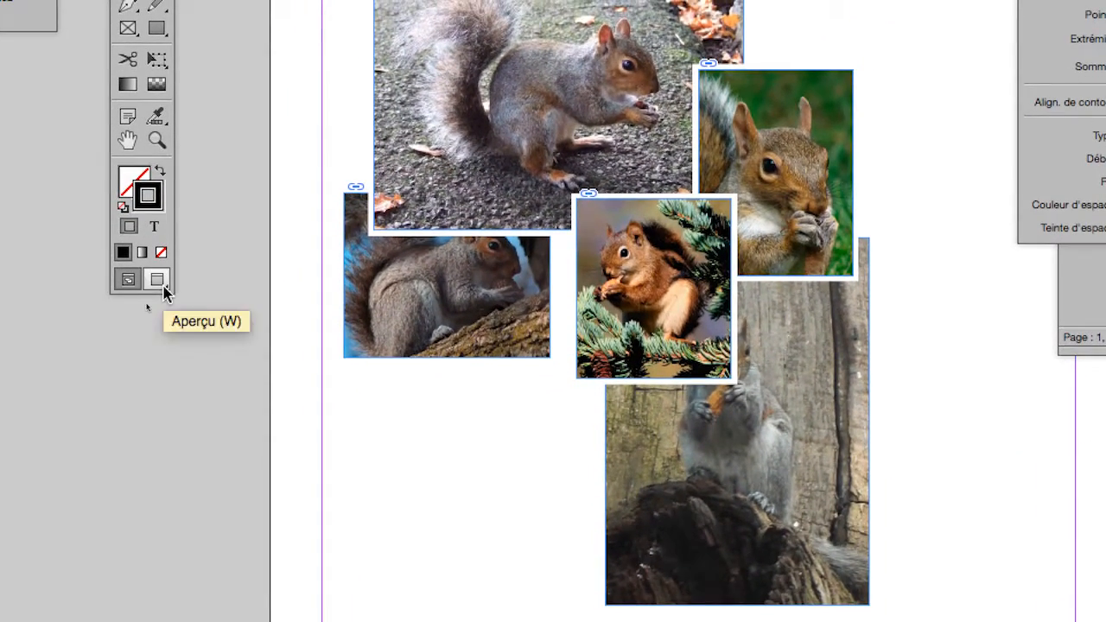
# - Compare the layout in Normal and Aperçu screen modes, finishing in Aperçu
pyautogui.click(156, 279)
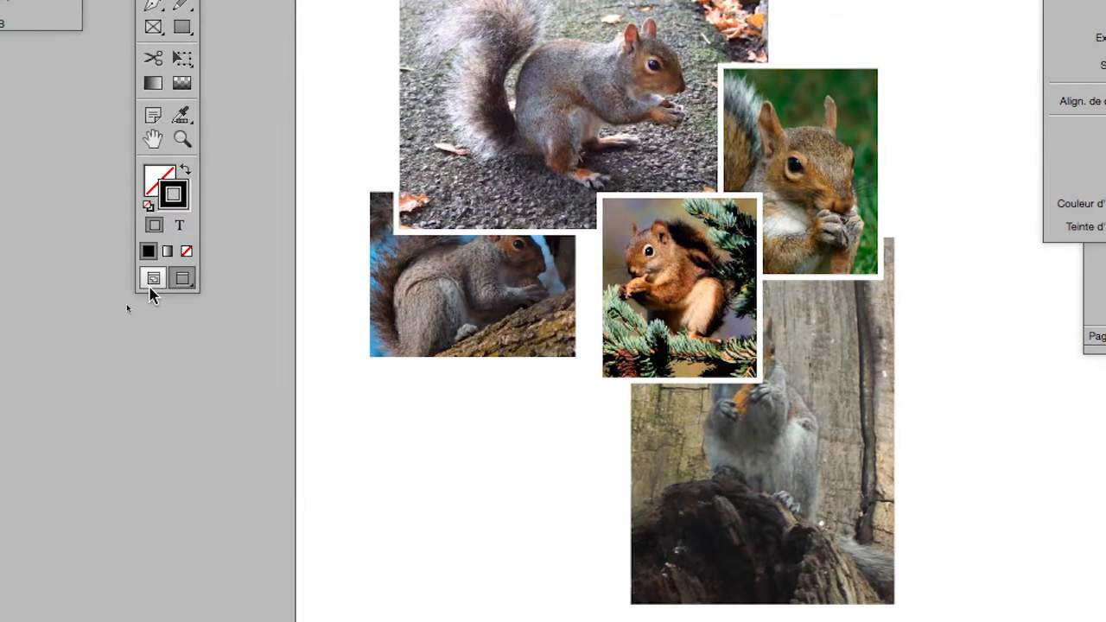
pyautogui.click(128, 280)
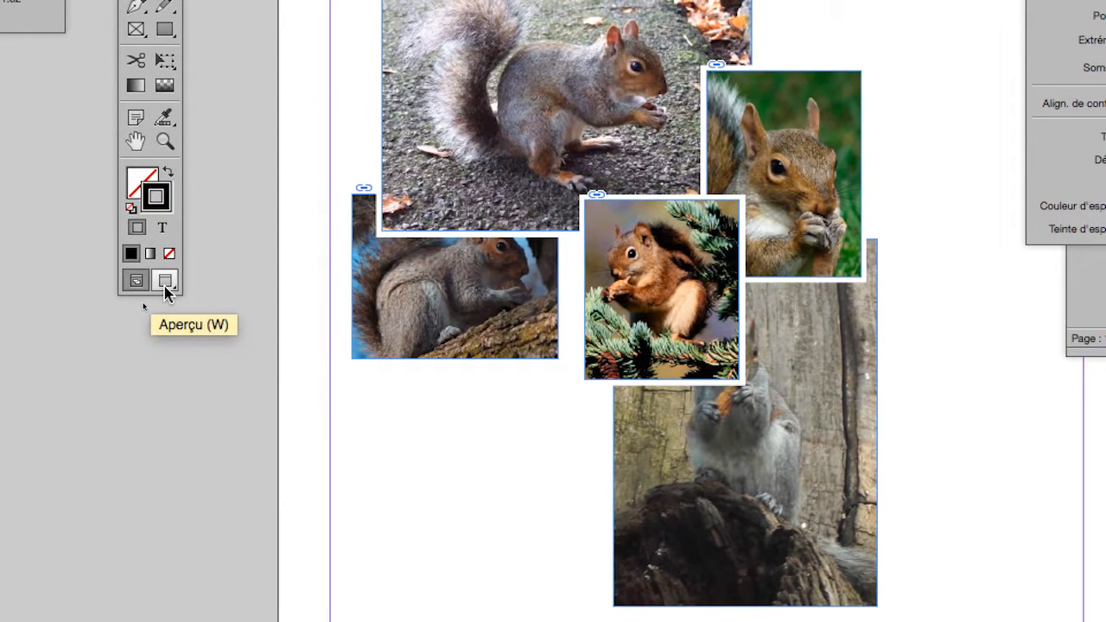
pyautogui.click(164, 286)
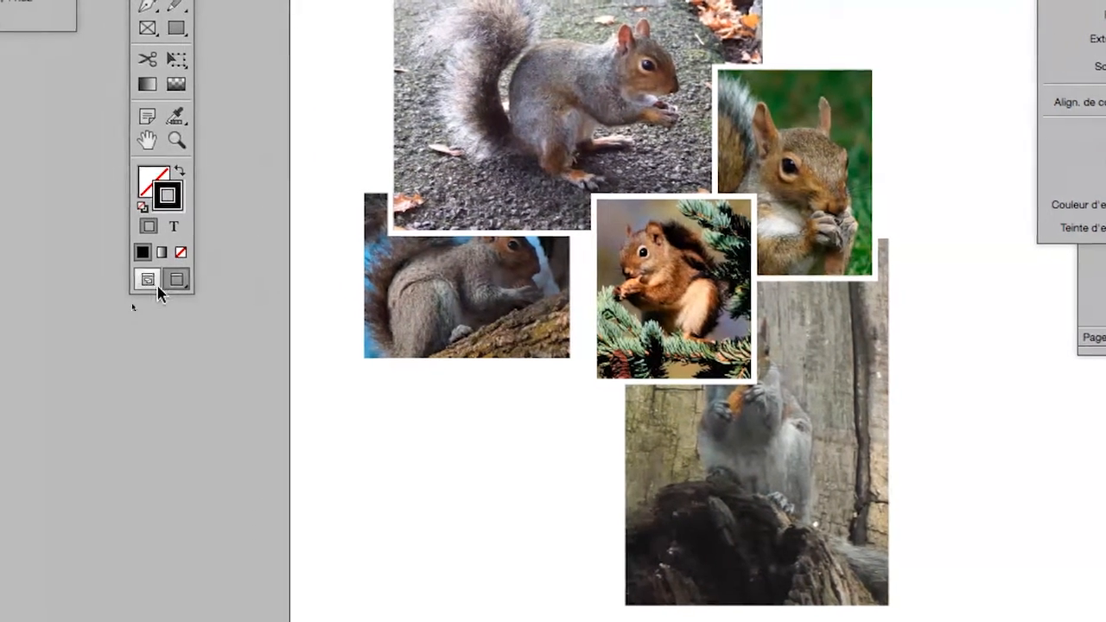
pyautogui.click(157, 286)
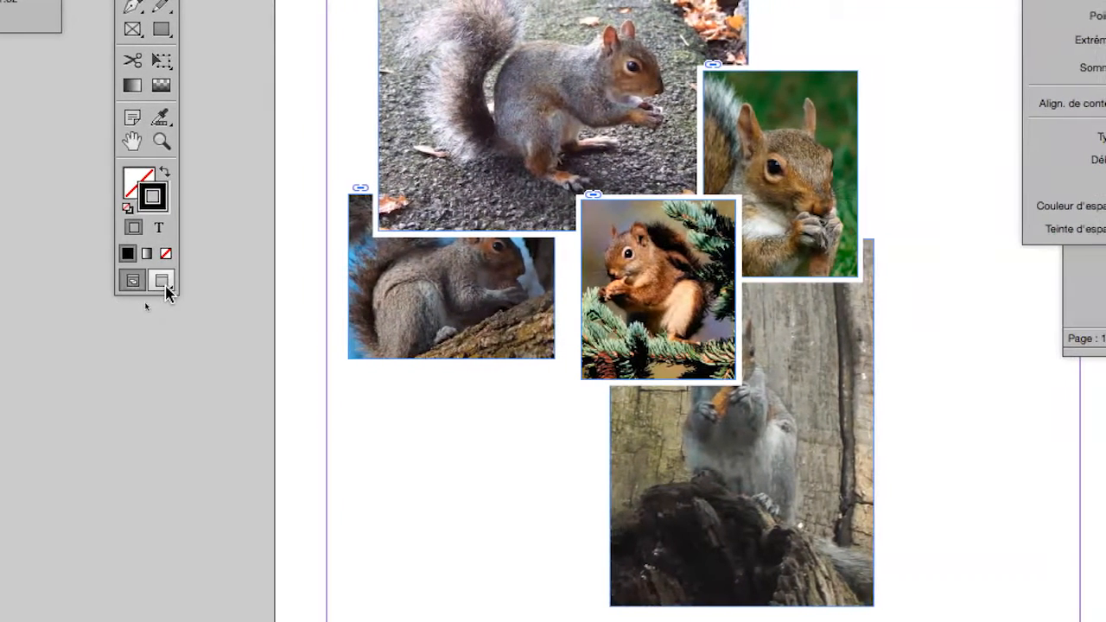
pyautogui.click(182, 287)
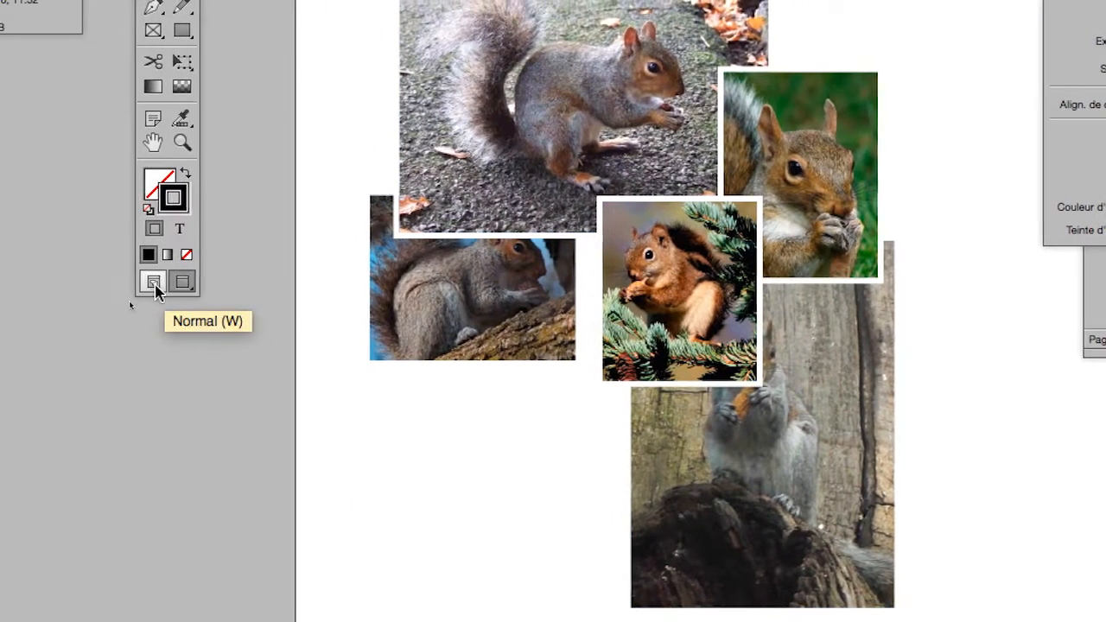
pyautogui.click(131, 280)
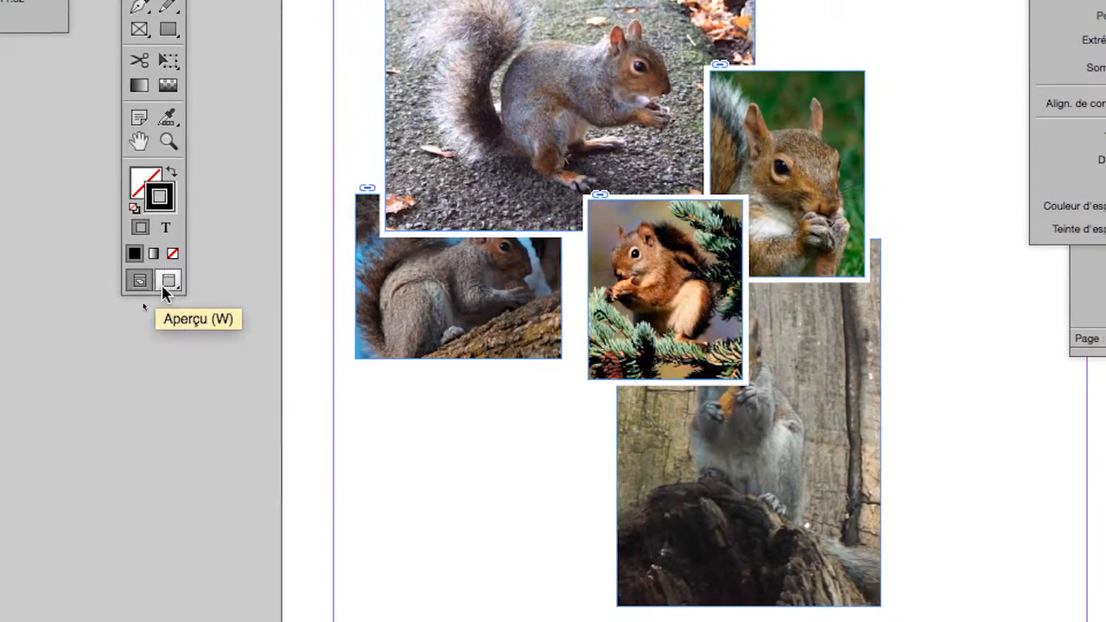
pyautogui.click(159, 280)
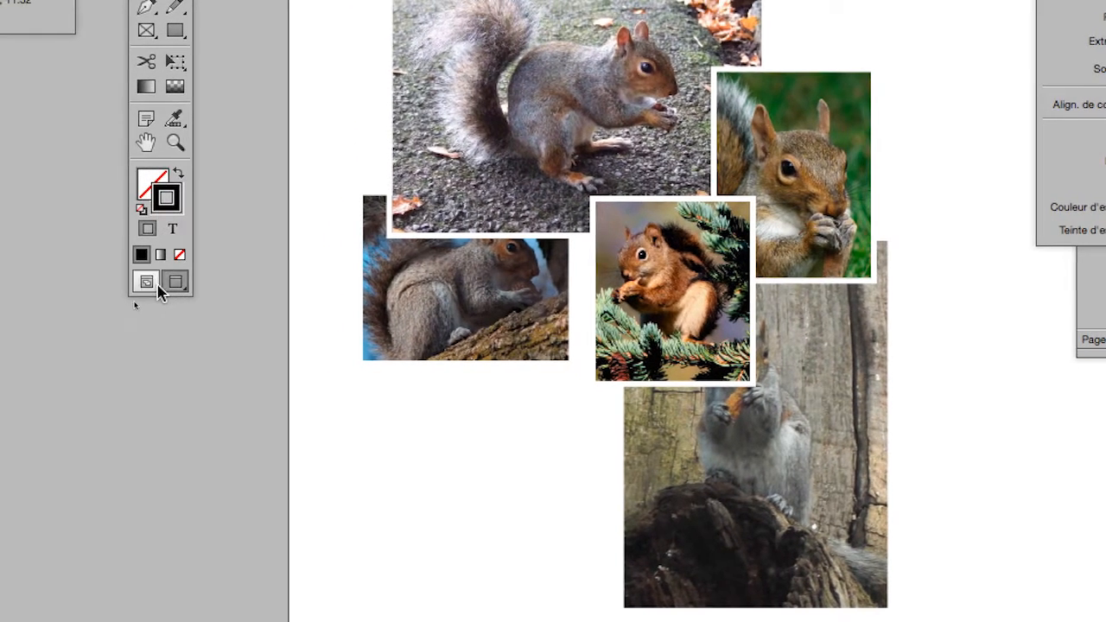
pyautogui.click(100, 283)
pyautogui.click(164, 287)
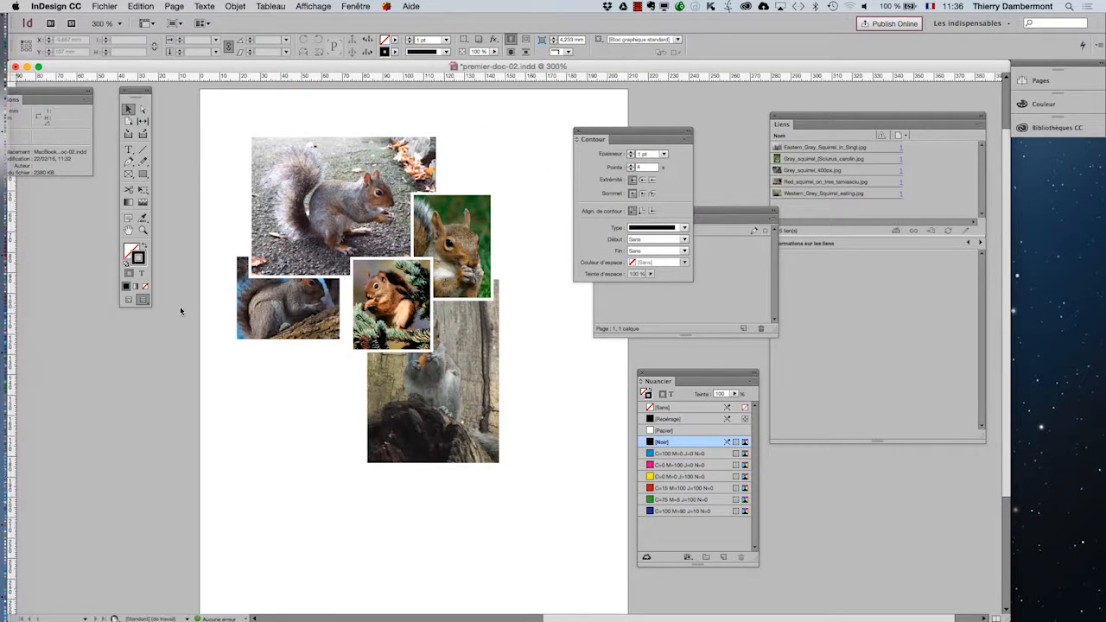
# - Bring the grey squirrel image on the branch in front of the large squirrel photo and deselect it
pyautogui.click(252, 303)
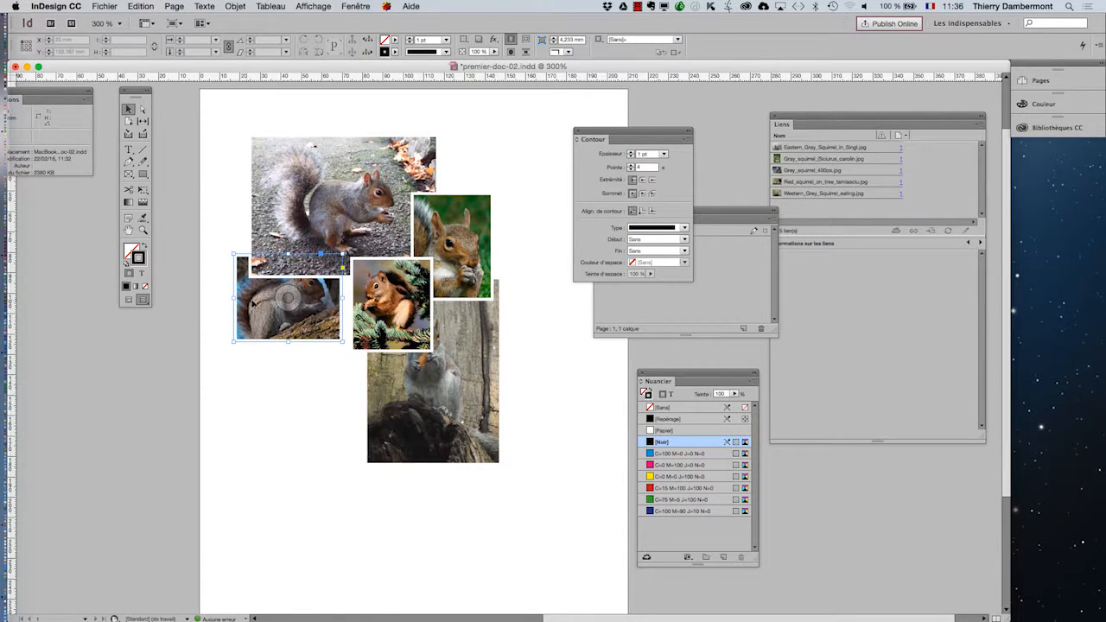
pyautogui.click(235, 6)
pyautogui.moveTo(380, 41)
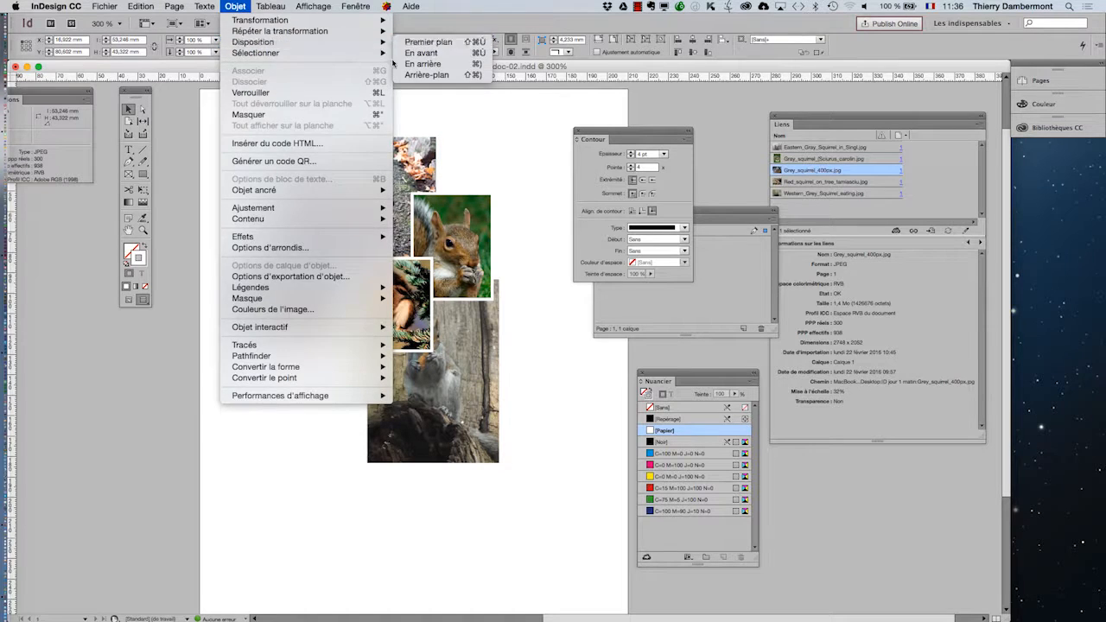
pyautogui.click(394, 63)
pyautogui.click(165, 369)
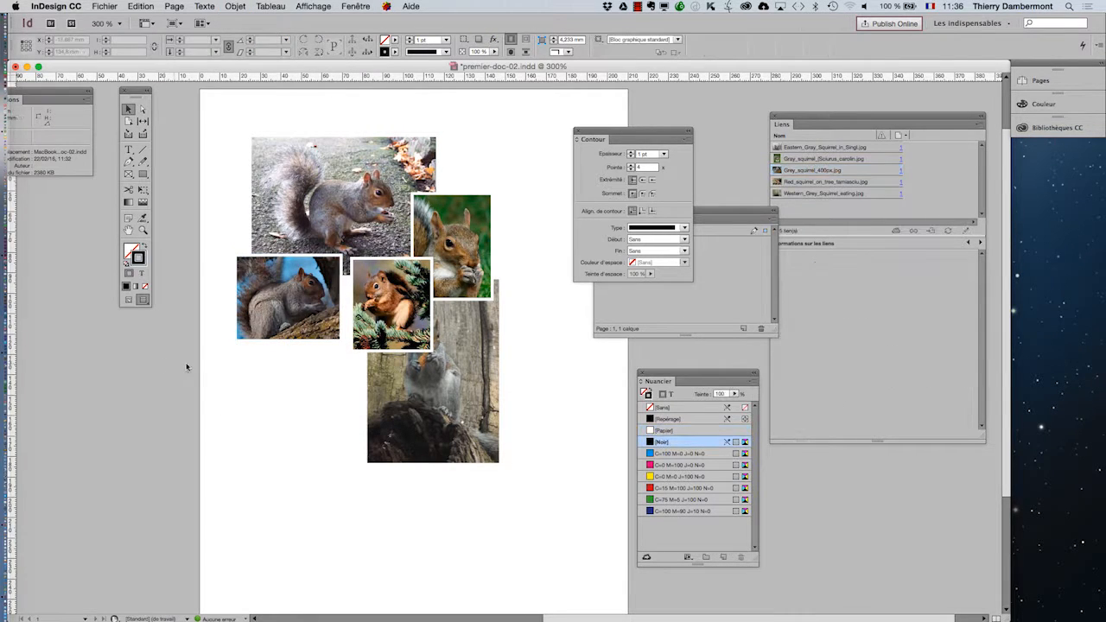
# - Move the branch squirrel photo left and slightly up, shift the tall squirrel photo right, and deselect it, clearing the Contour panel aside
pyautogui.moveTo(261, 306); pyautogui.dragTo(237, 294)
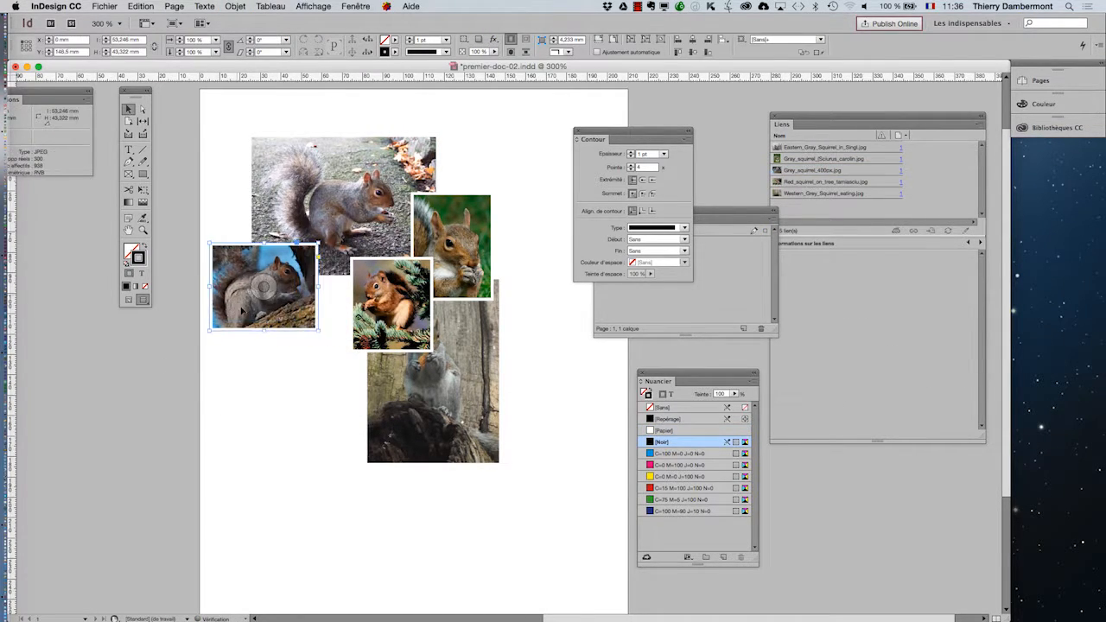
pyautogui.click(200, 391)
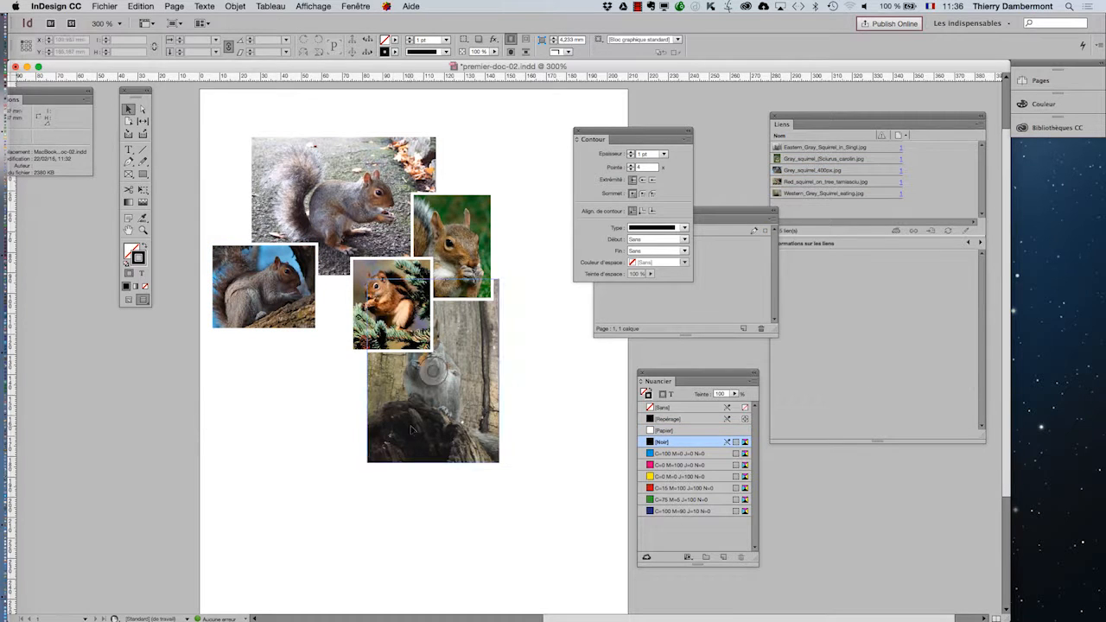
pyautogui.moveTo(403, 423); pyautogui.dragTo(488, 424)
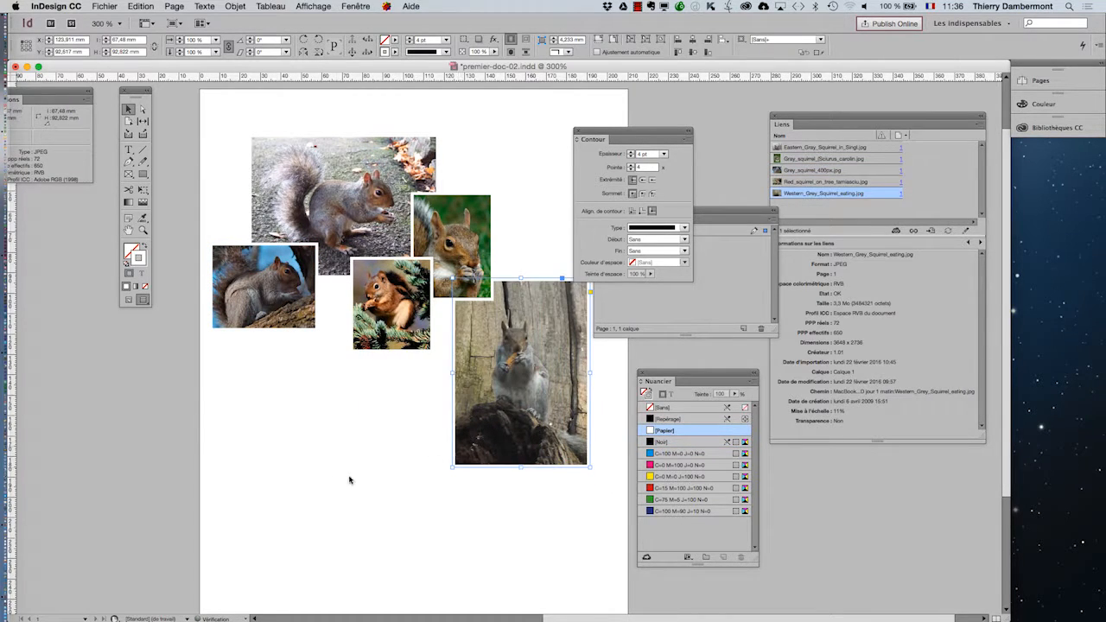
pyautogui.click(323, 472)
pyautogui.moveTo(596, 136); pyautogui.dragTo(699, 109)
# - Save the document under the new name premier-doc-03.indd in the ID jour 1 matin folder
pyautogui.click(105, 6)
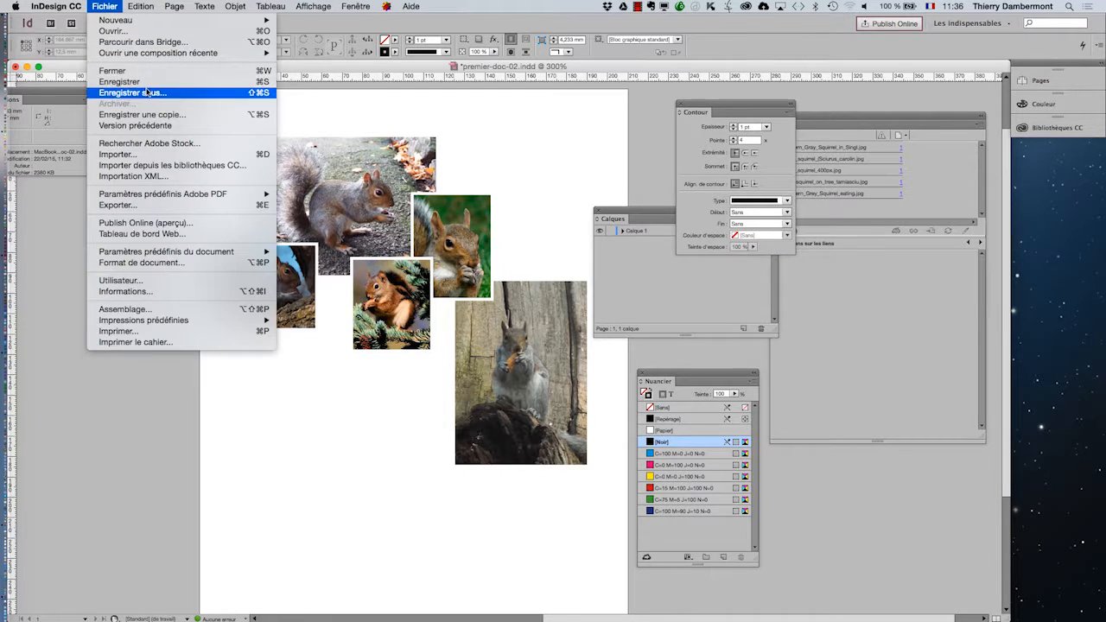
pyautogui.click(131, 93)
pyautogui.click(558, 95)
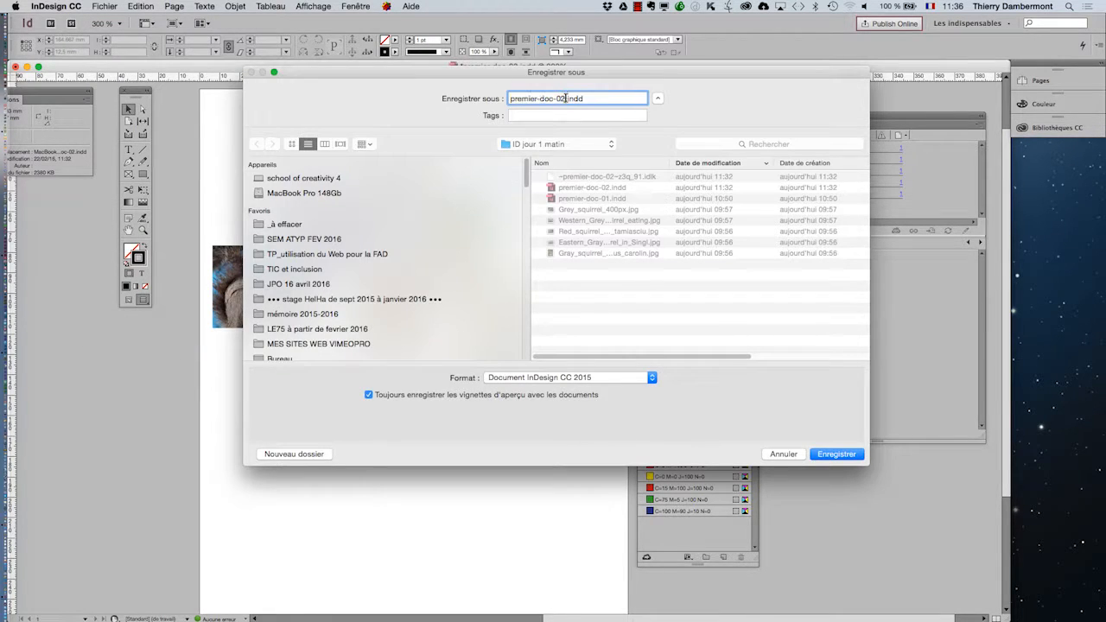
pyautogui.press('BackSpace')
pyautogui.write('3')
pyautogui.press('Return')
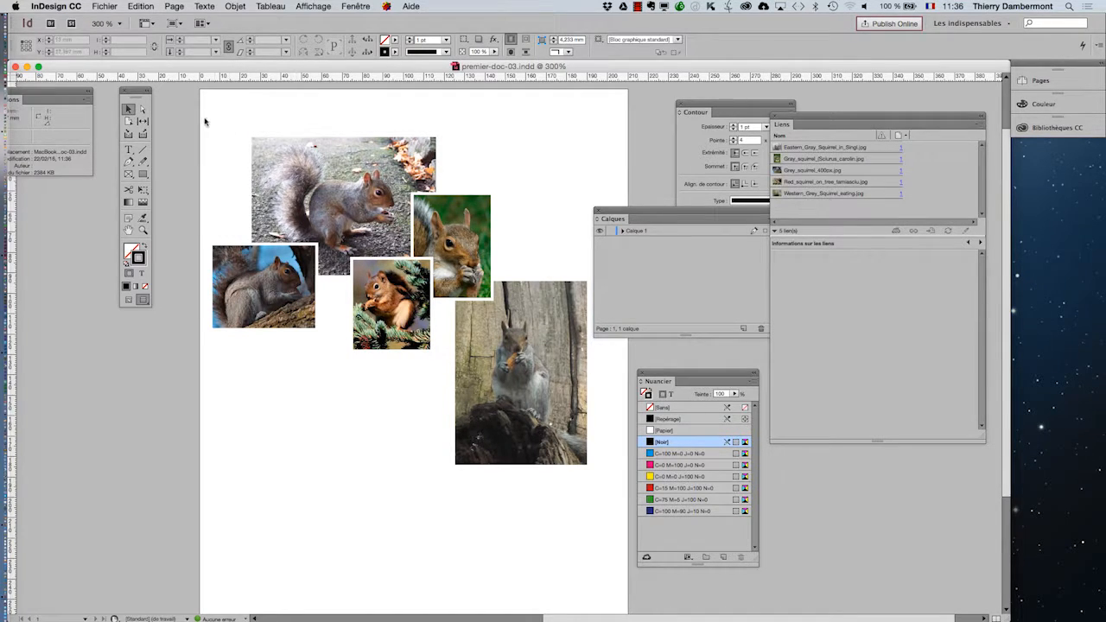
# - Move the Calques panel down below the Contour panel and leave all the images deselected
pyautogui.moveTo(200, 112); pyautogui.dragTo(603, 448)
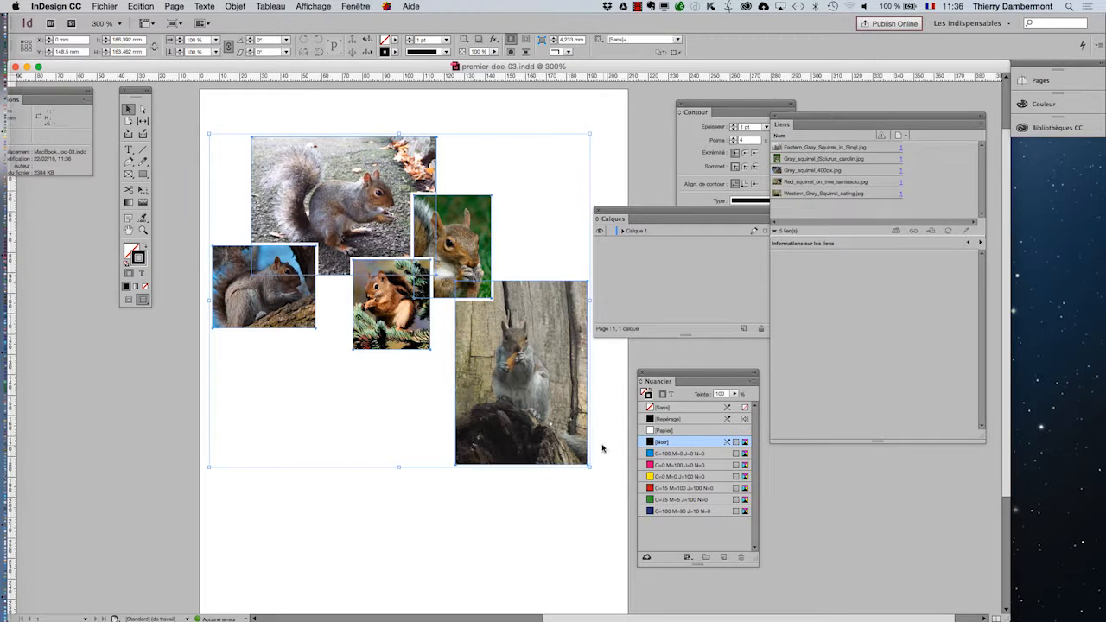
pyautogui.moveTo(634, 211); pyautogui.dragTo(678, 283)
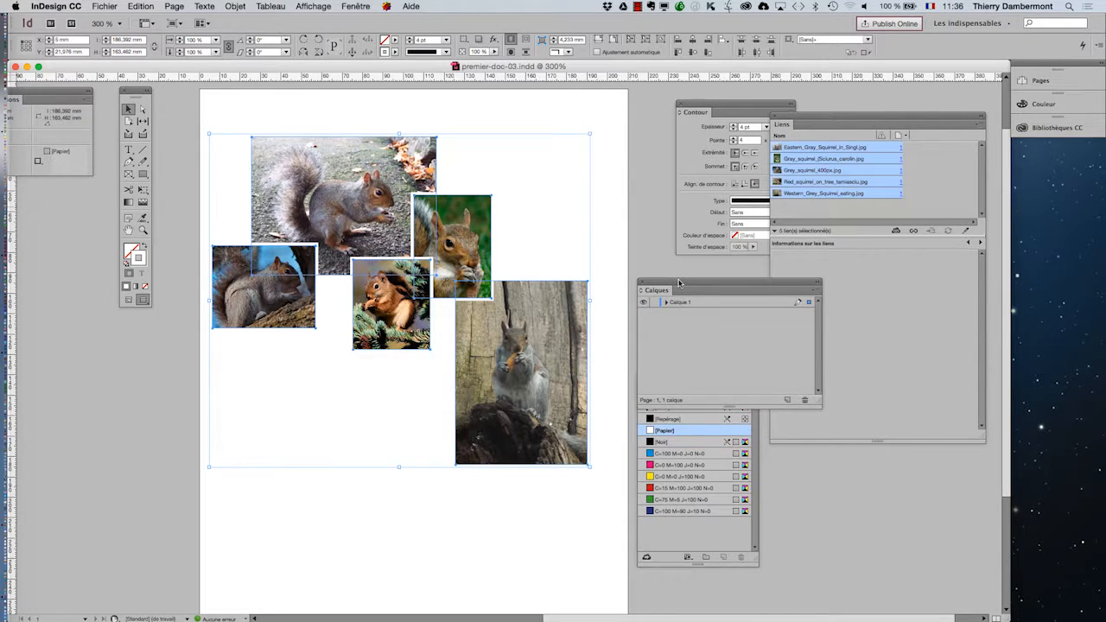
pyautogui.click(183, 126)
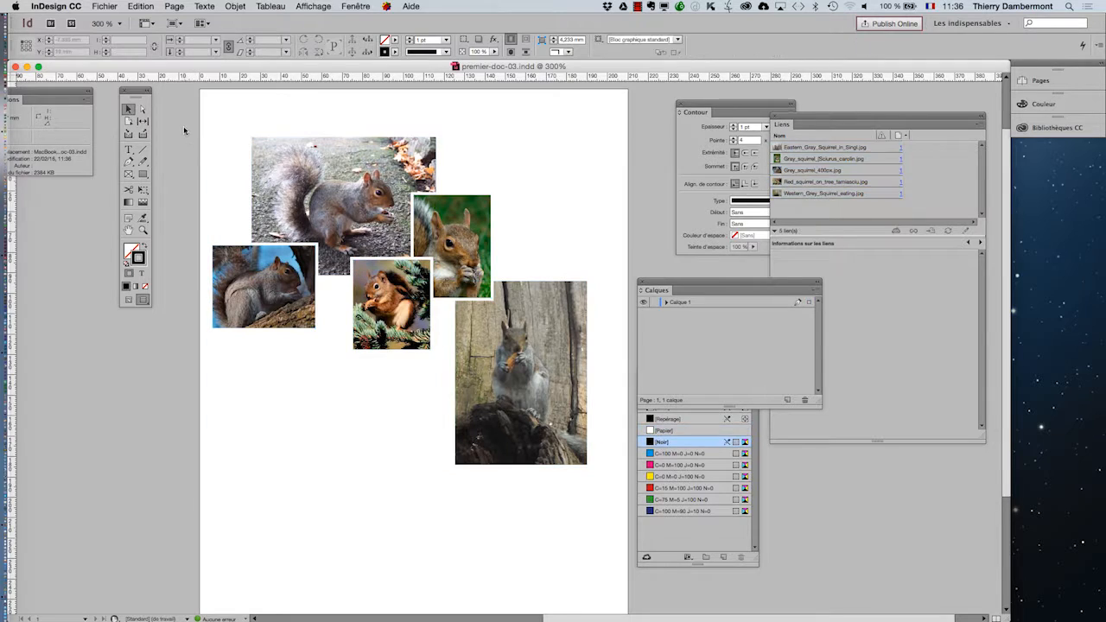
# - Select all five squirrel images and colour their borders with the sky blue sampled by the Eyedropper from the branch squirrel photo
pyautogui.moveTo(192, 123); pyautogui.dragTo(585, 470)
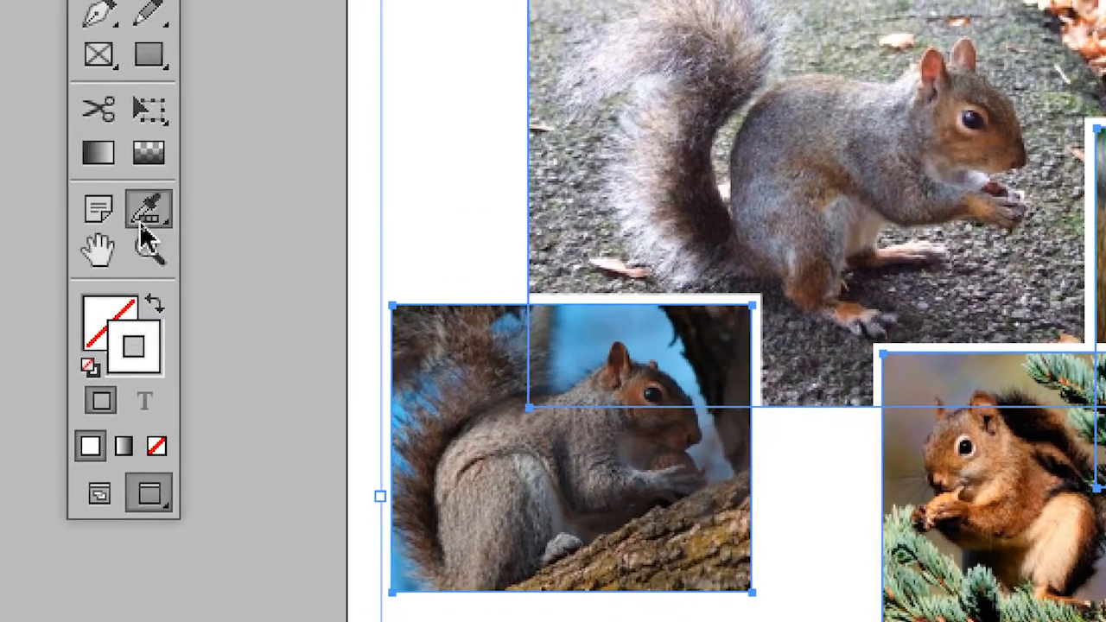
pyautogui.moveTo(140, 226); pyautogui.dragTo(298, 251)
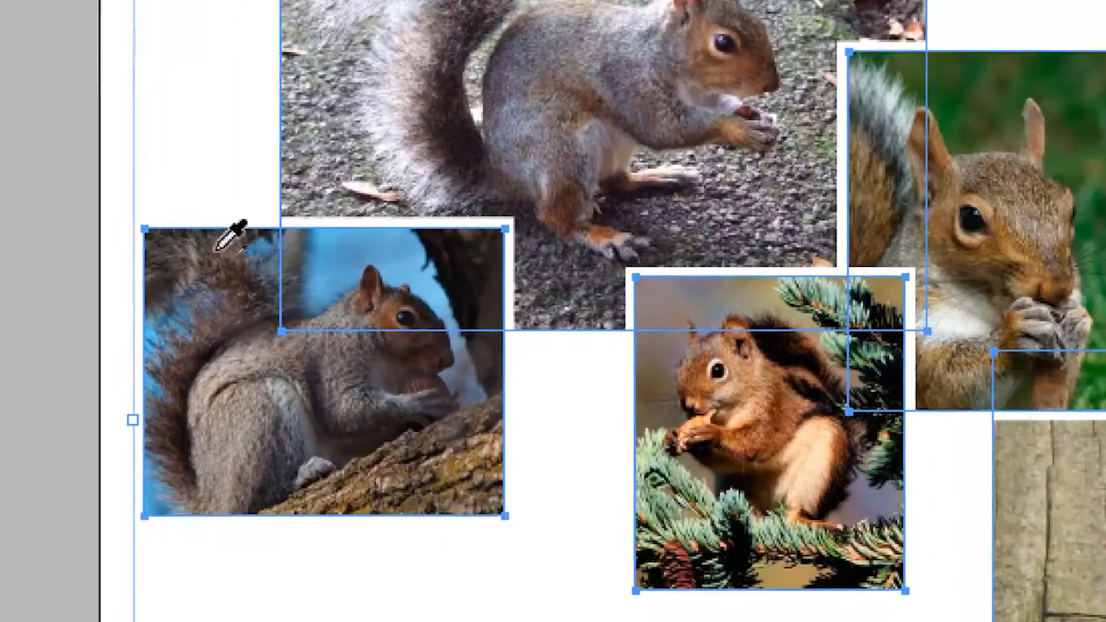
pyautogui.click(307, 255)
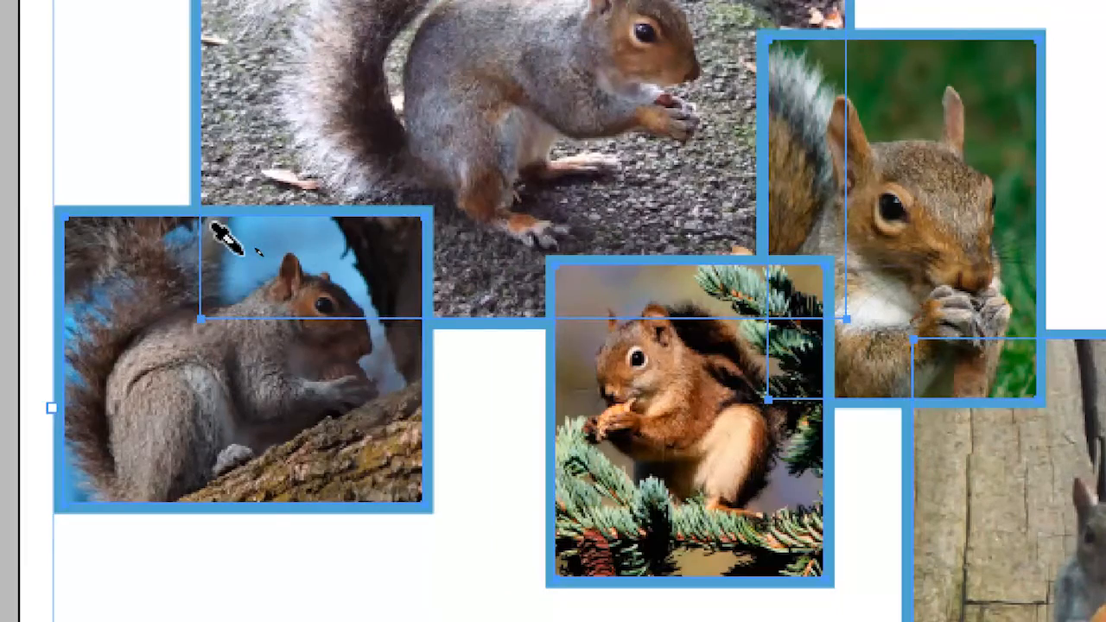